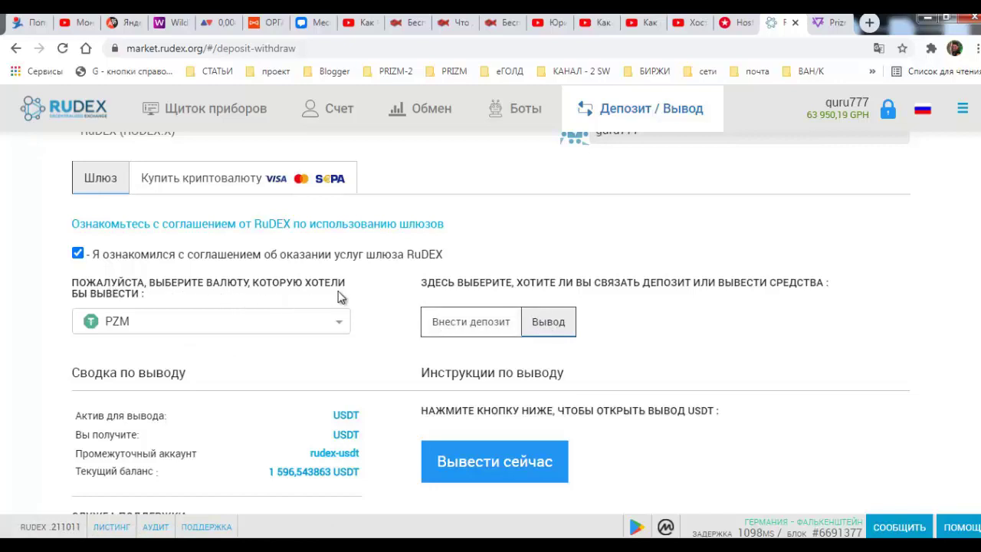
- Switch RuDEX to deposit mode and pick PZM to show its deposit address and memo
{"action": "left_click", "coordinate": [451, 326]}
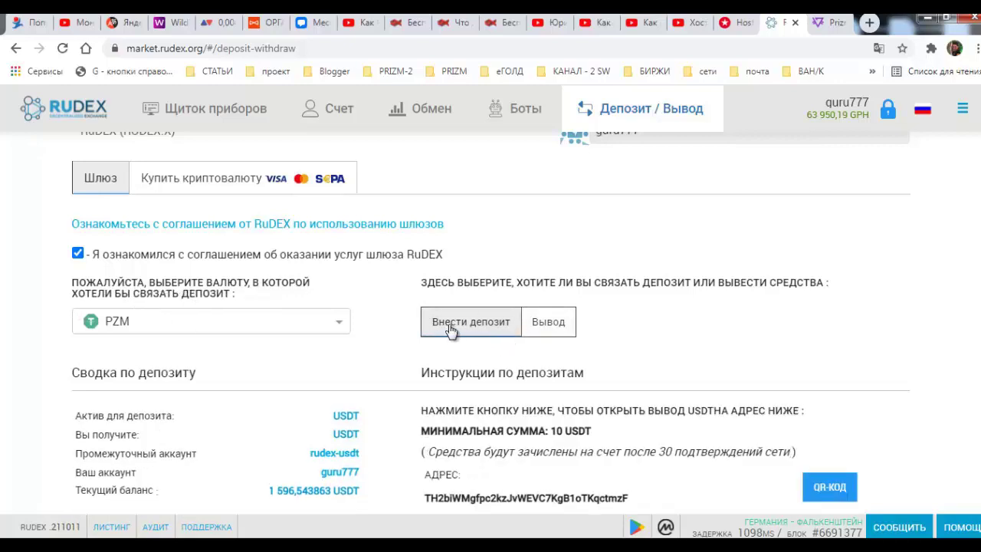
{"action": "scroll", "coordinate": [192, 265], "scroll_direction": "down", "scroll_amount": 1}
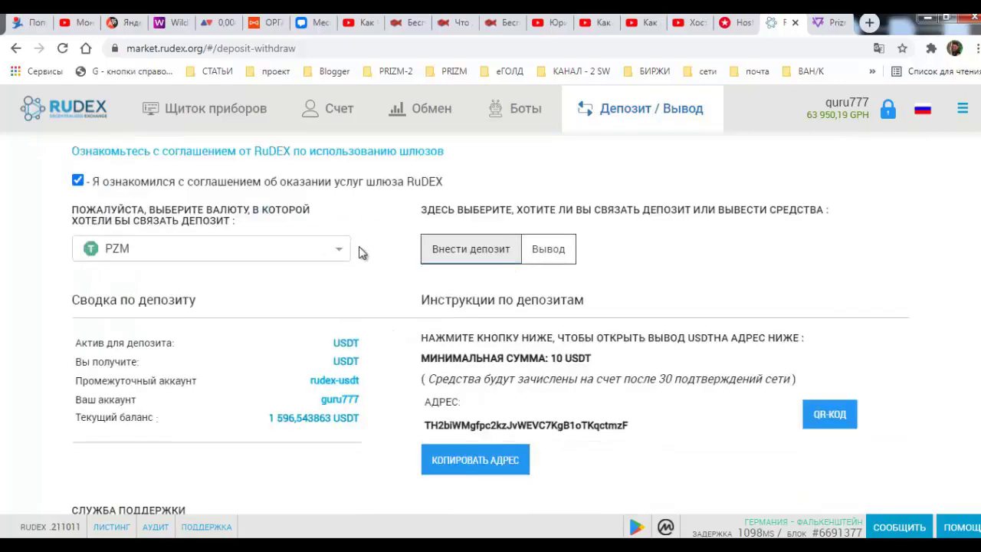
{"action": "left_click", "coordinate": [340, 262]}
{"action": "left_click", "coordinate": [179, 234]}
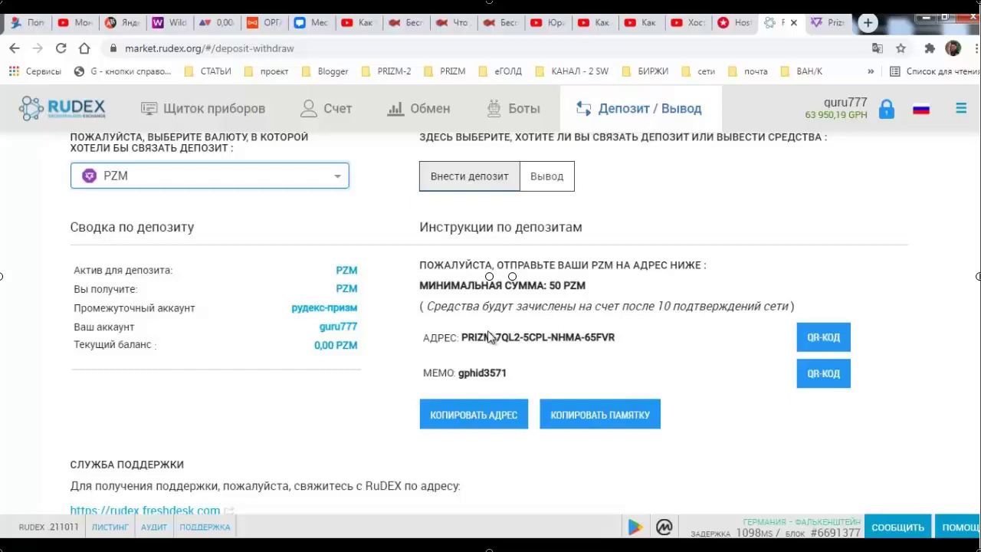
- Open the PrizmCore GitHub bookmark from the PRIZM-2 folder in a new tab and translate it to Russian
{"action": "left_click", "coordinate": [867, 22]}
{"action": "left_click", "coordinate": [392, 71]}
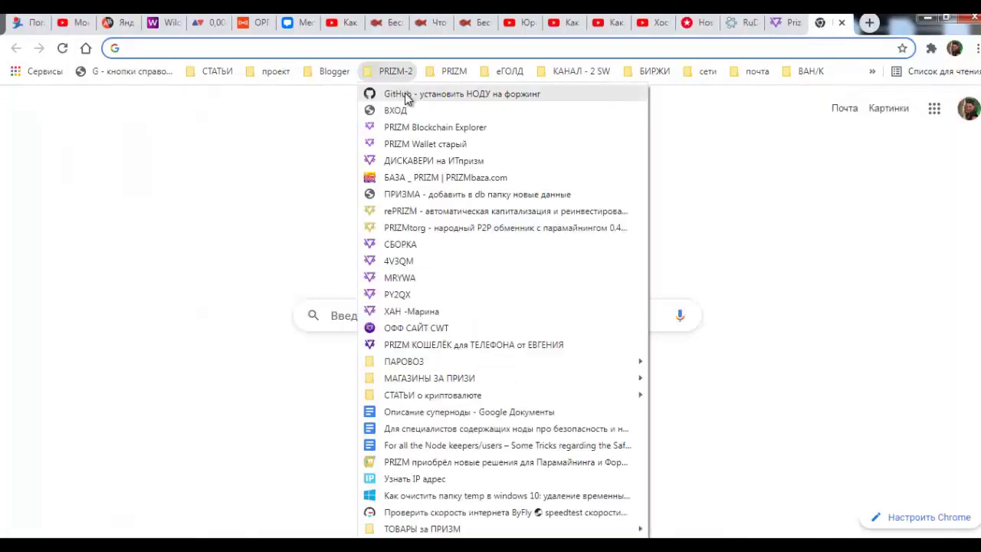
{"action": "left_click", "coordinate": [408, 98]}
{"action": "scroll", "coordinate": [362, 124], "scroll_direction": "down", "scroll_amount": 5}
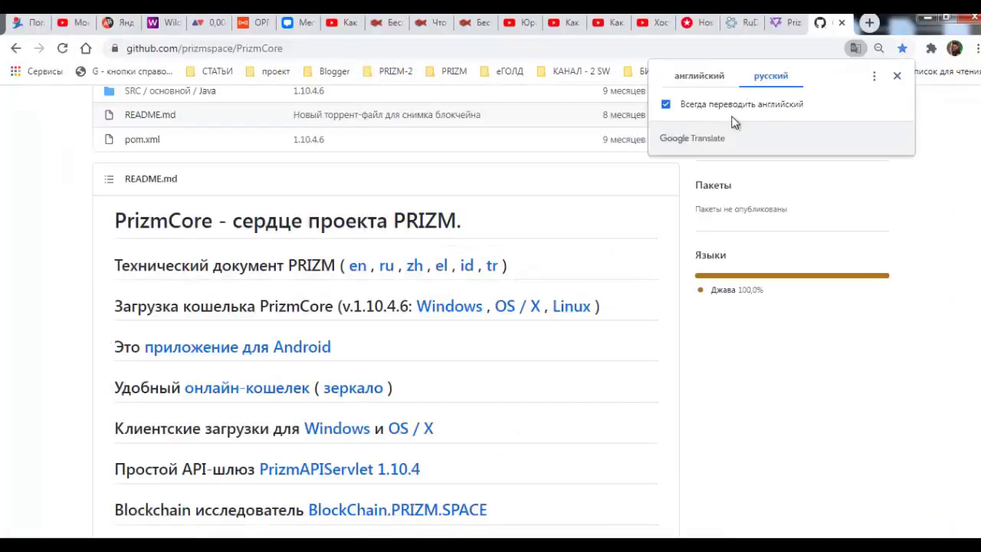
{"action": "right_click", "coordinate": [459, 345]}
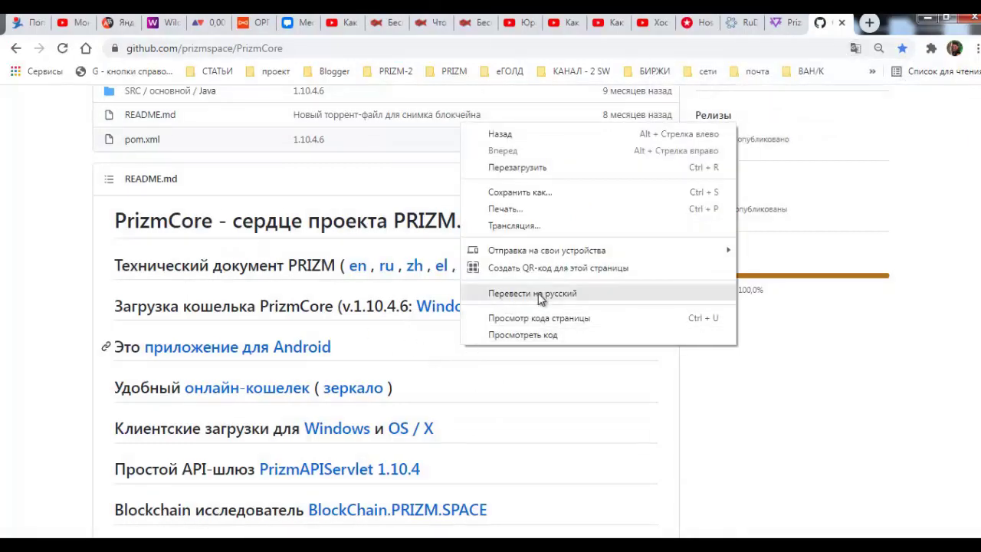
{"action": "left_click", "coordinate": [33, 365]}
{"action": "scroll", "coordinate": [107, 356], "scroll_direction": "down", "scroll_amount": 1}
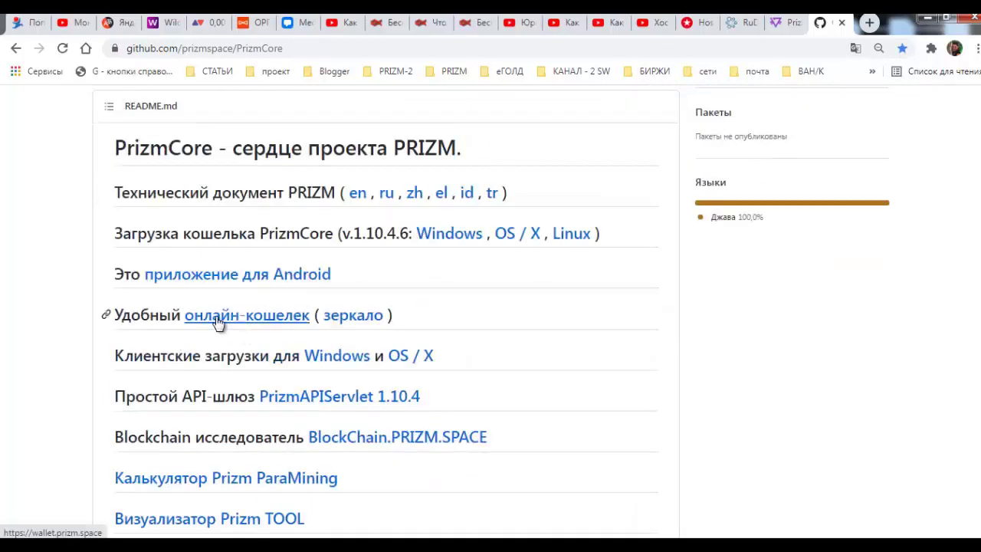
- Open the онлайн-кошелек link and sign in by pasting the wallet address
{"action": "left_click", "coordinate": [216, 321]}
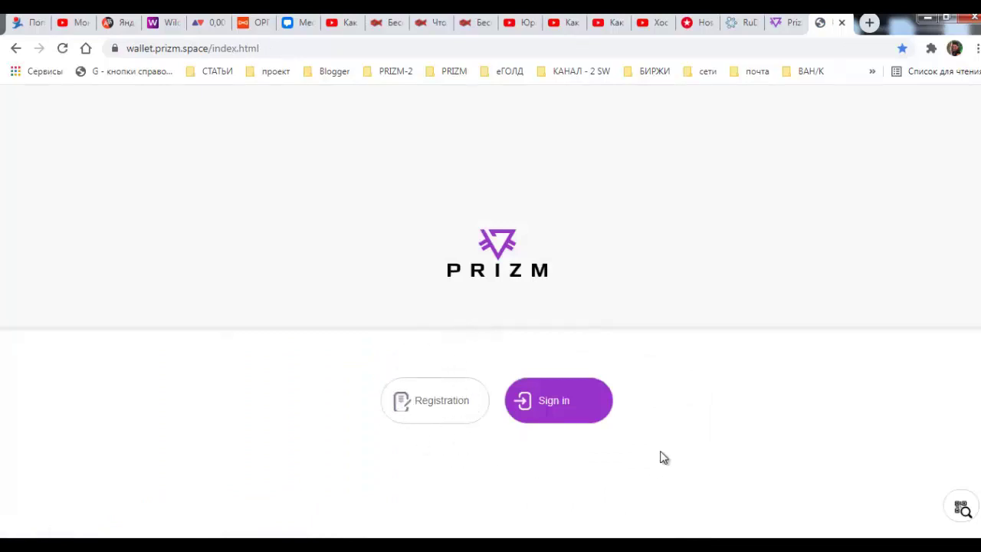
{"action": "left_click", "coordinate": [551, 401]}
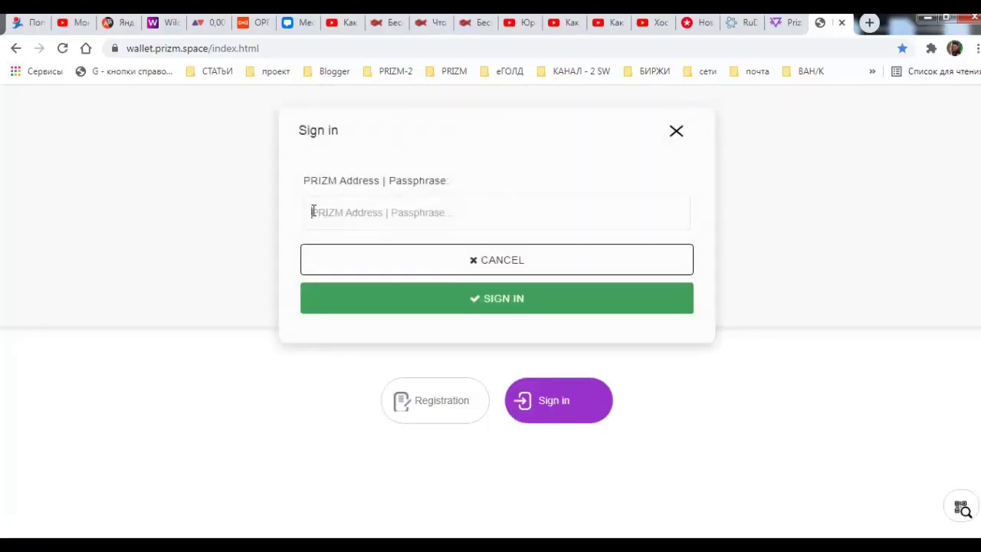
{"action": "right_click", "coordinate": [313, 212]}
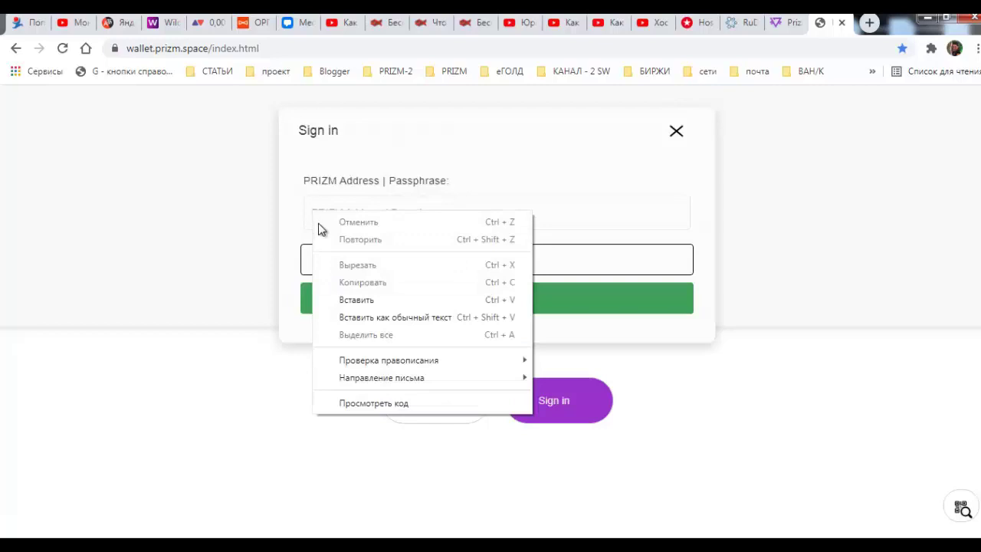
{"action": "left_click", "coordinate": [354, 300]}
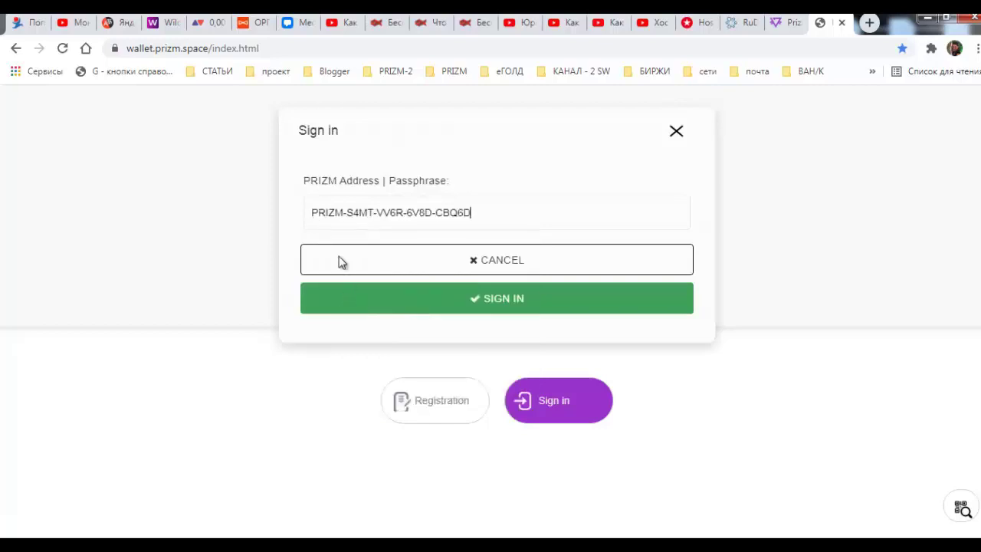
{"action": "left_click", "coordinate": [506, 305]}
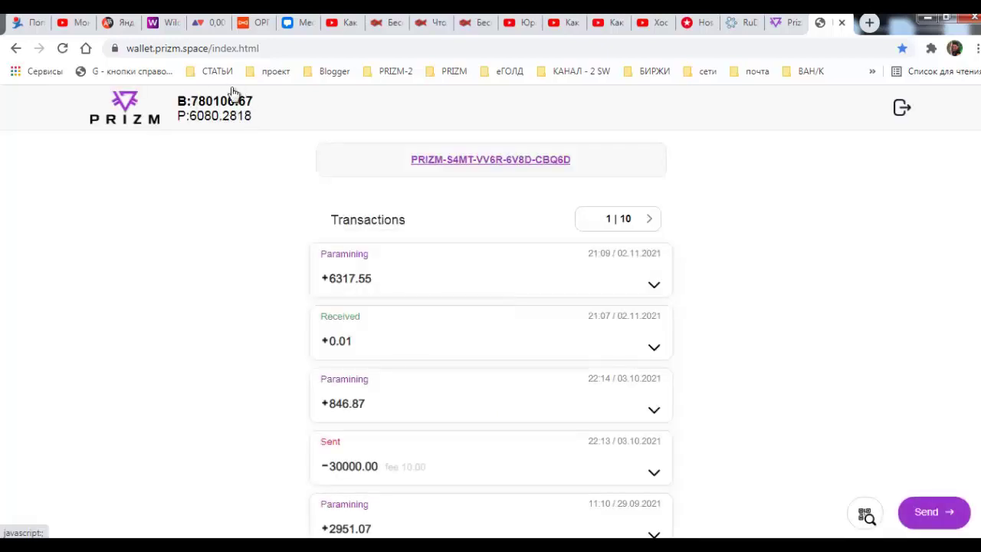
- Open the Send form, translate it into Russian, and switch back to the RuDEX tab
{"action": "left_click", "coordinate": [926, 513]}
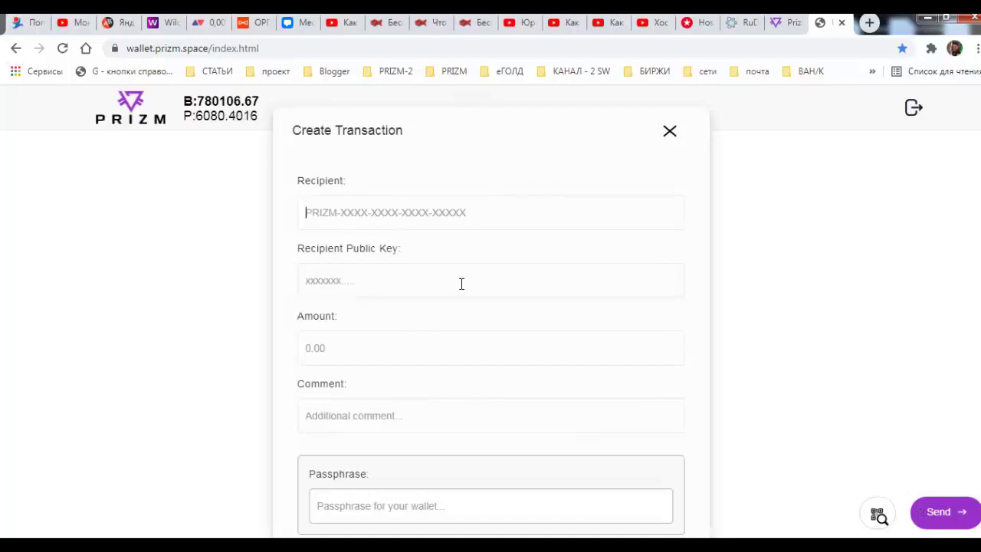
{"action": "right_click", "coordinate": [274, 359]}
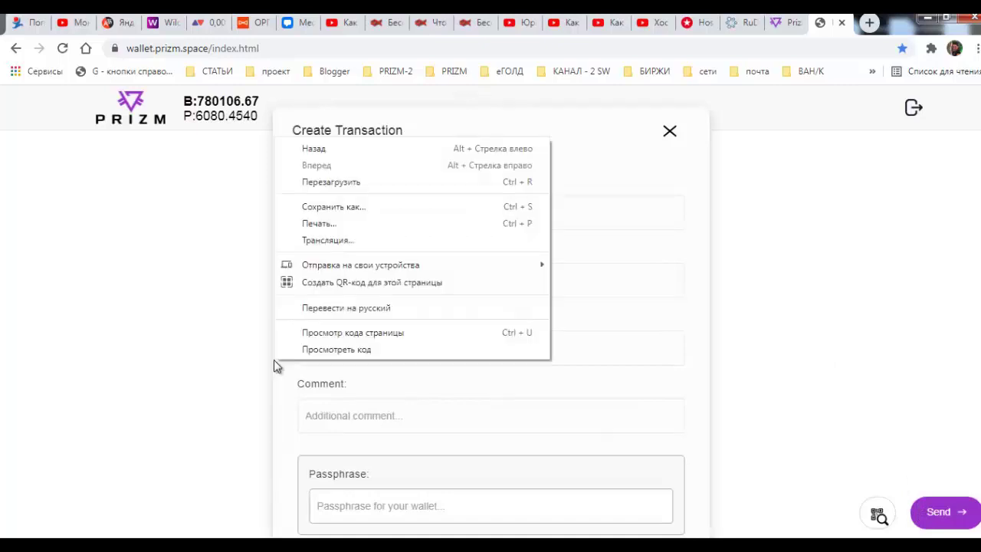
{"action": "left_click", "coordinate": [309, 308]}
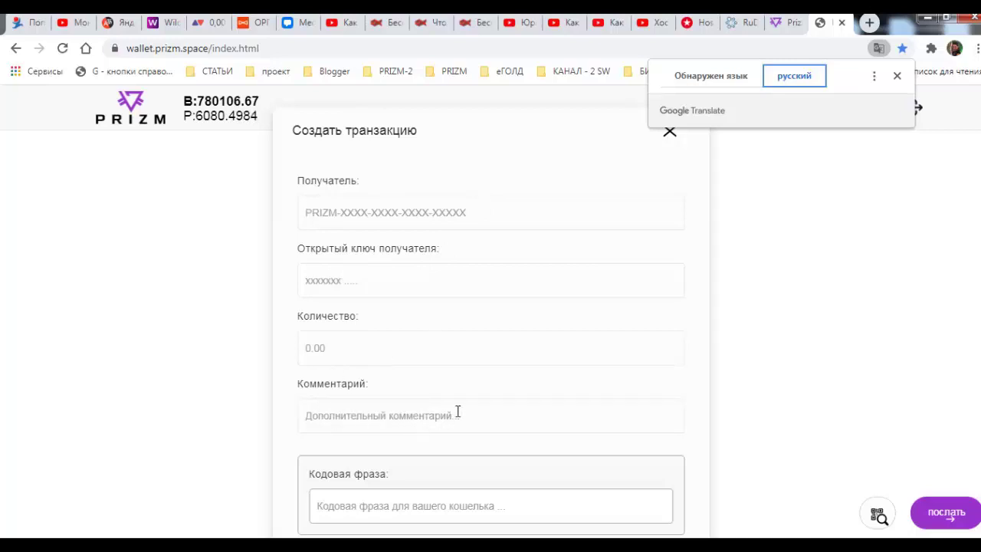
{"action": "key", "text": "ctrl+shift+Tab"}
{"action": "key", "text": "ctrl+shift+Tab"}
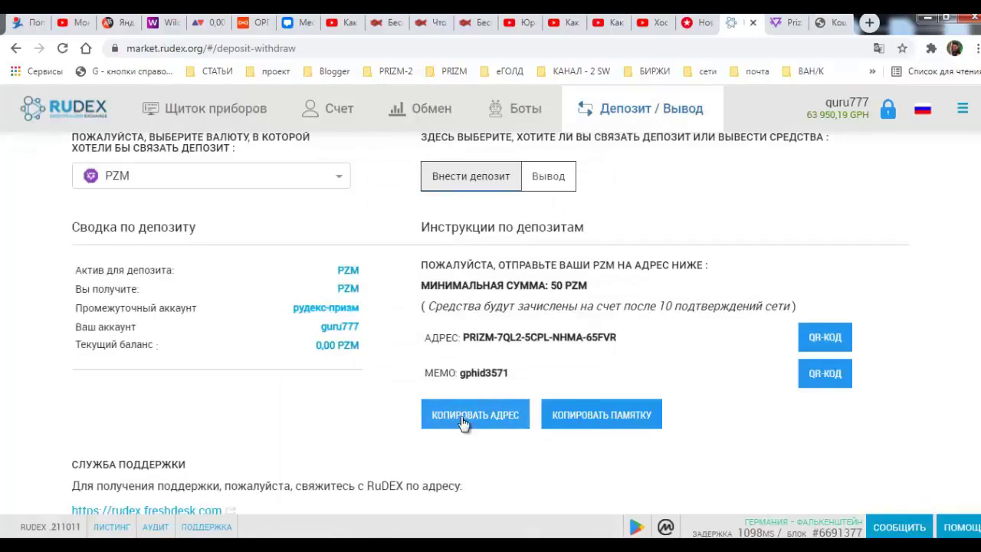
- Copy the RuDEX PZM deposit address and paste it into the wallet's Получатель field
{"action": "left_click", "coordinate": [464, 422]}
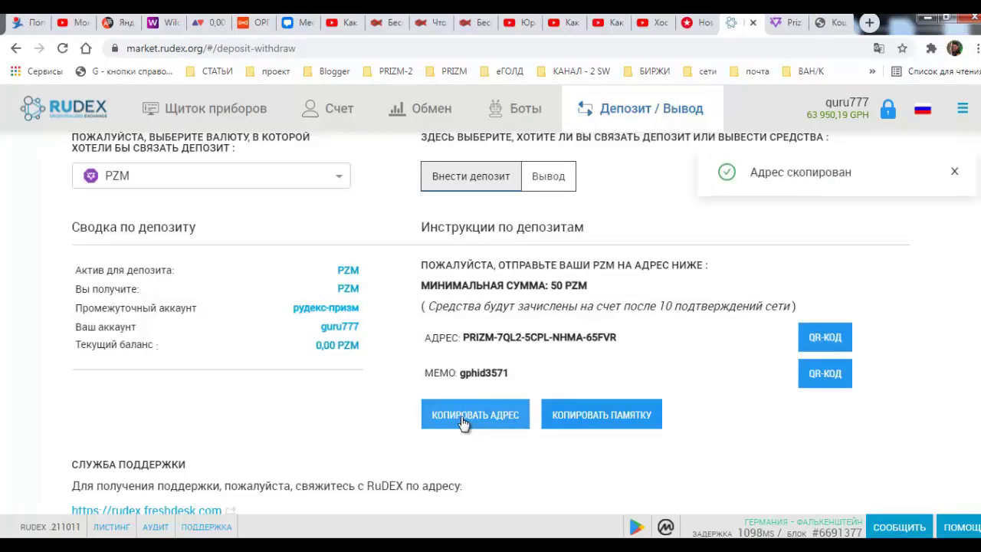
{"action": "key", "text": "ctrl+Tab"}
{"action": "key", "text": "ctrl+Tab"}
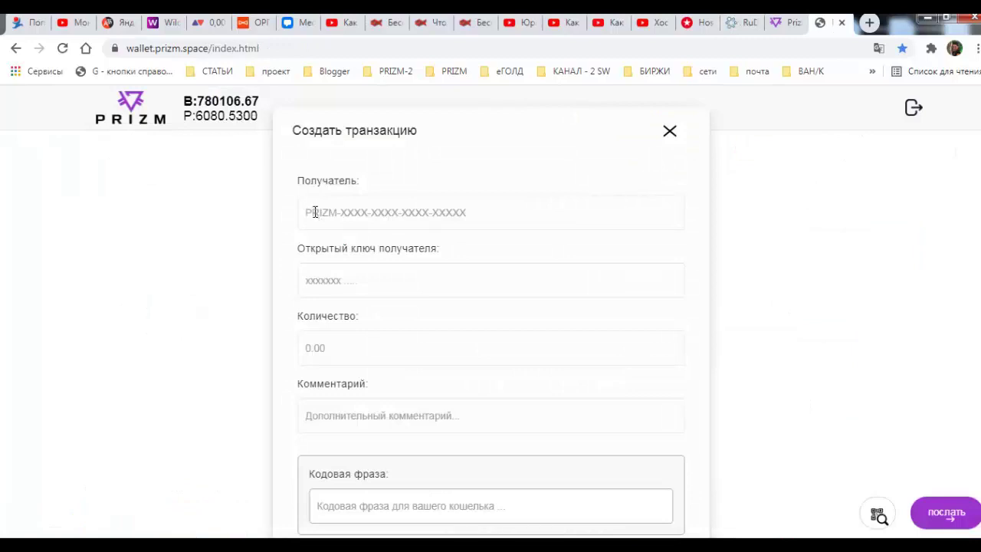
{"action": "type", "text": "PRIZM-7QL2-5CPL-NHMA-65FVR"}
{"action": "left_click", "coordinate": [309, 348]}
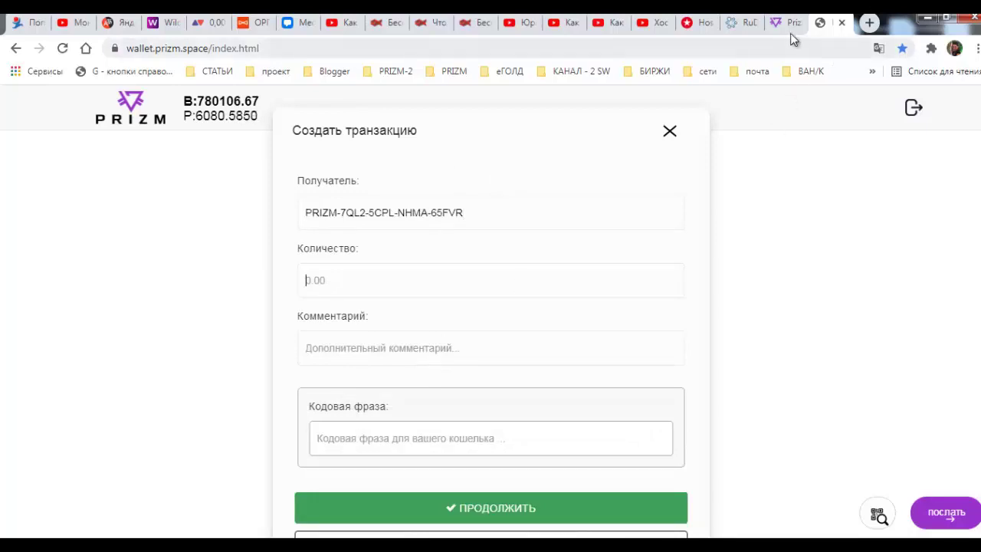
{"action": "left_click", "coordinate": [740, 23]}
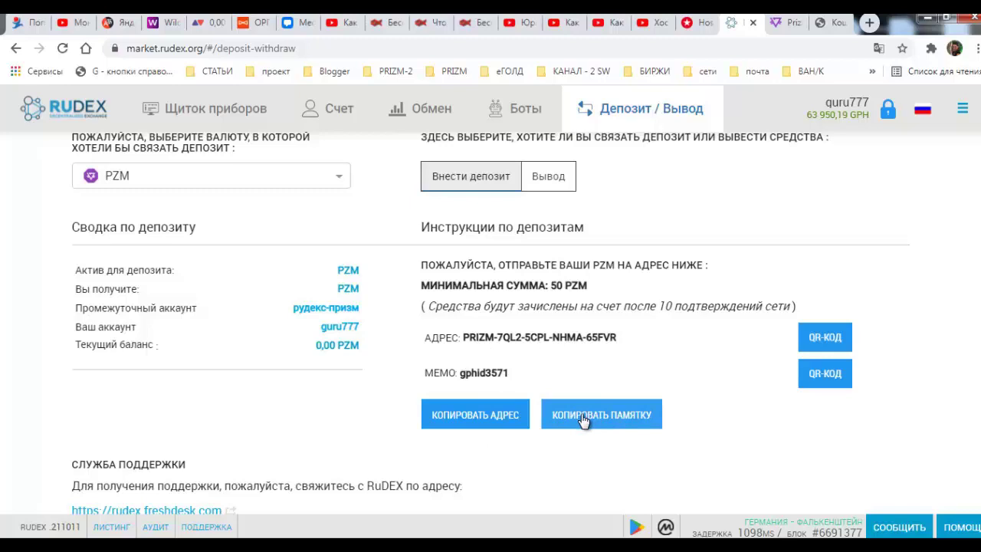
- Copy the RuDEX deposit memo with КОПИРОВАТЬ ПАМЯТКУ and return to the wallet tab
{"action": "left_click_drag", "start_coordinate": [509, 374], "coordinate": [461, 370]}
{"action": "key", "text": "ctrl+c"}
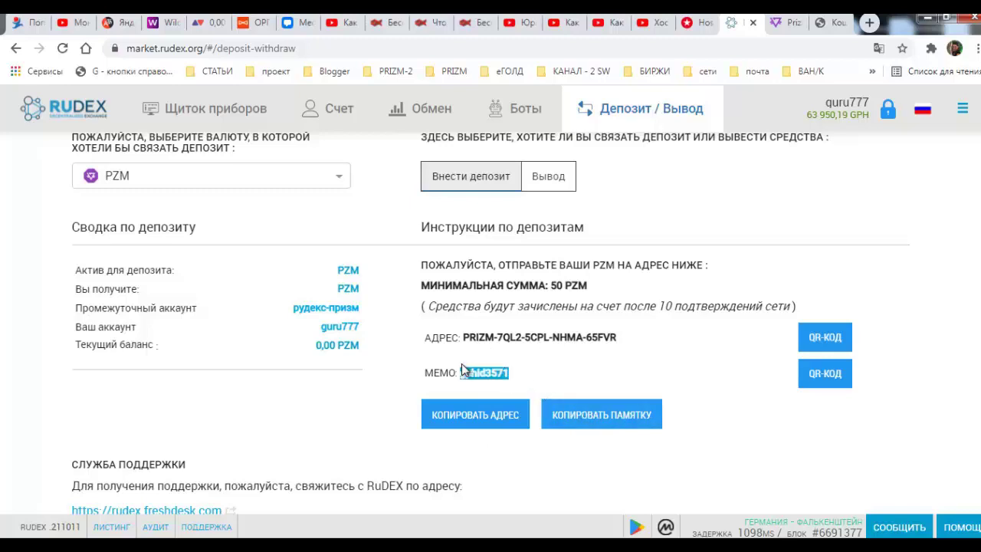
{"action": "left_click", "coordinate": [515, 377]}
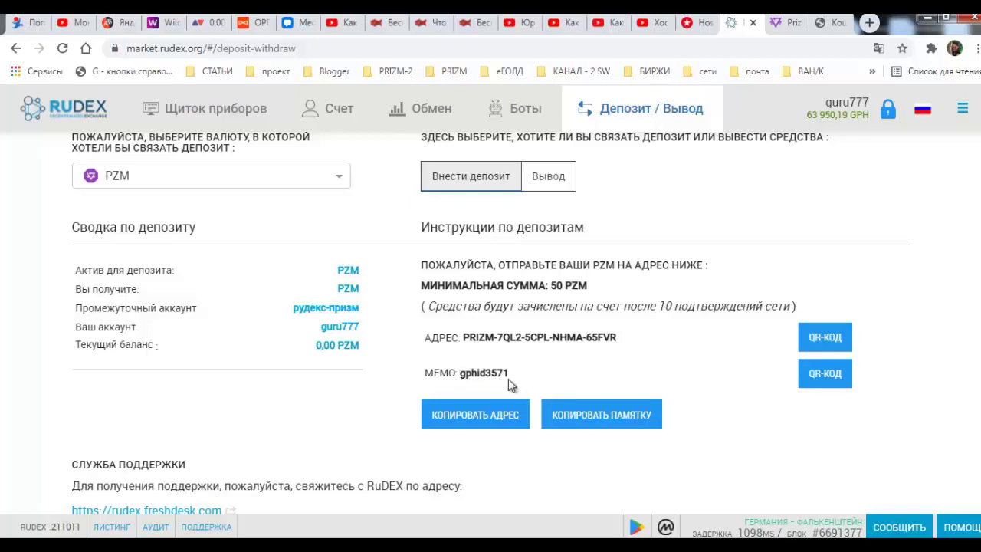
{"action": "left_click", "coordinate": [586, 421]}
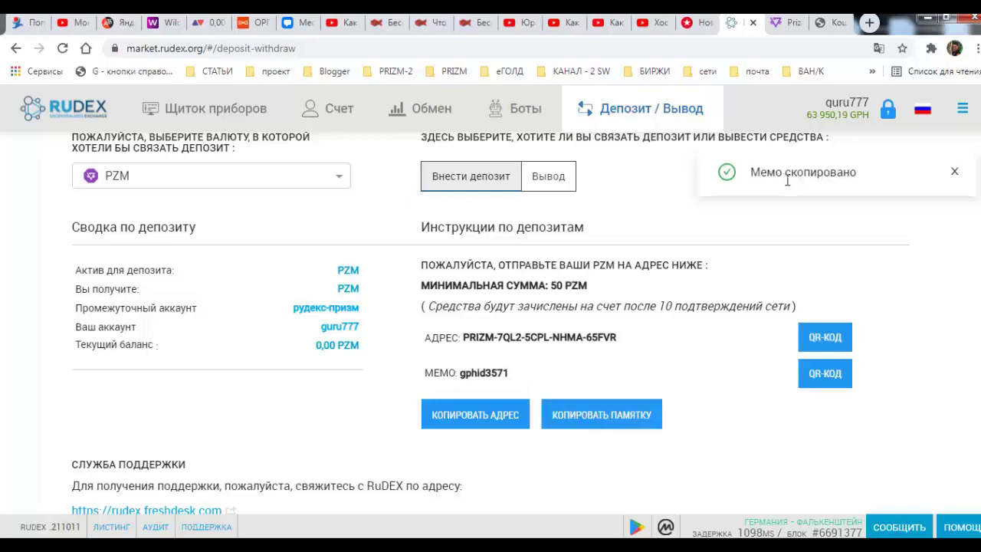
{"action": "left_click", "coordinate": [838, 25]}
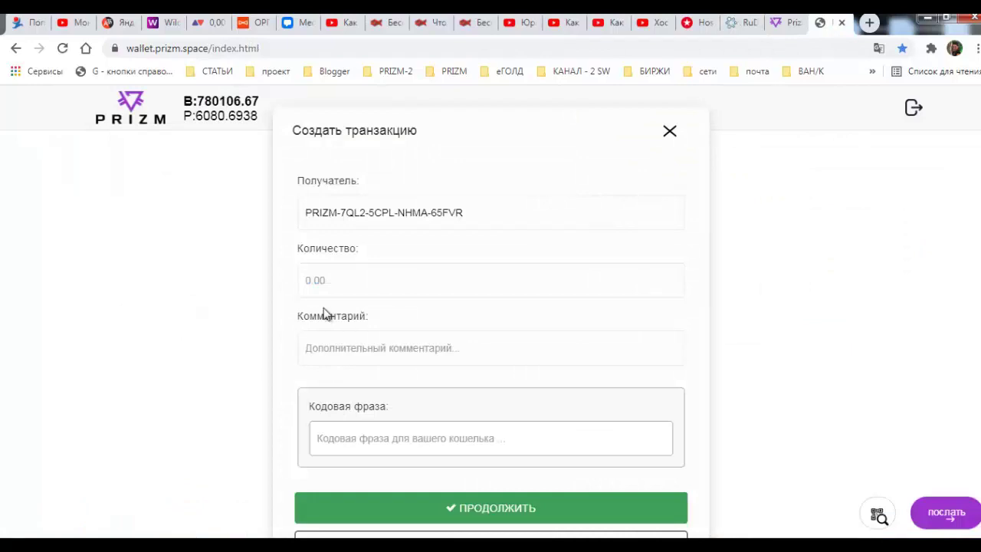
- Enter 60 as the amount and paste the RuDEX memo into Комментарий
{"action": "type", "text": "60"}
{"action": "right_click", "coordinate": [313, 348]}
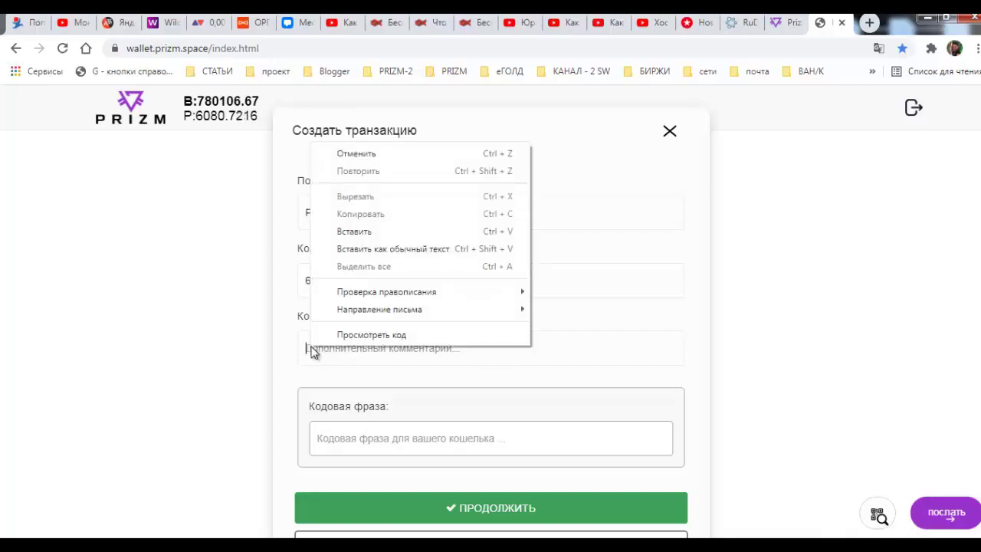
{"action": "left_click", "coordinate": [350, 230]}
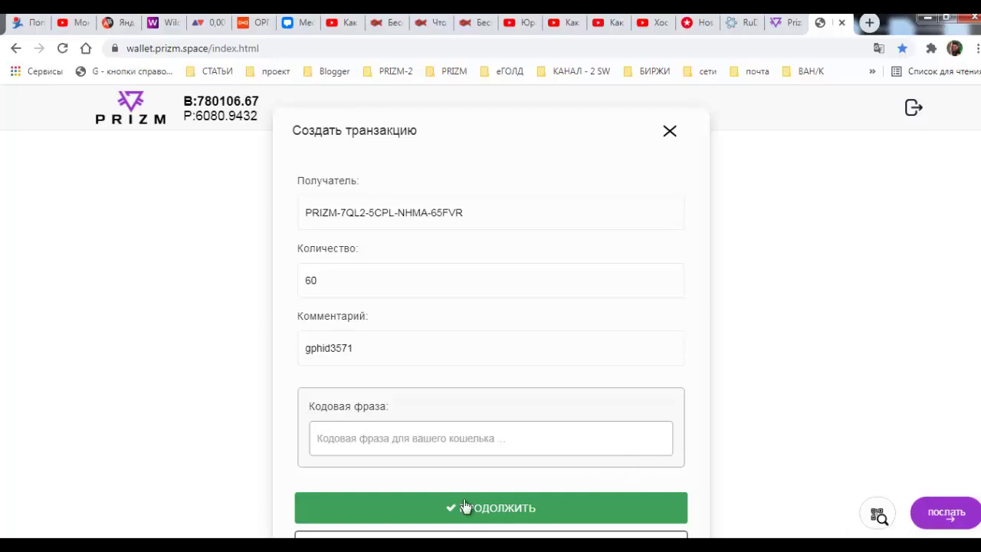
{"action": "left_click", "coordinate": [419, 441]}
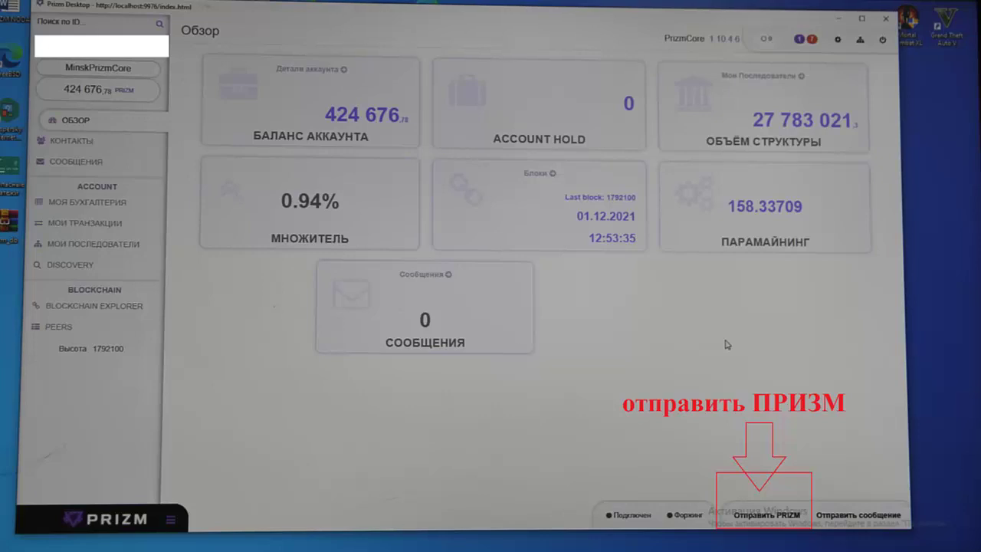
- Open the Отправить PRIZM send dialog in Prizm Desktop
{"action": "left_click", "coordinate": [766, 514]}
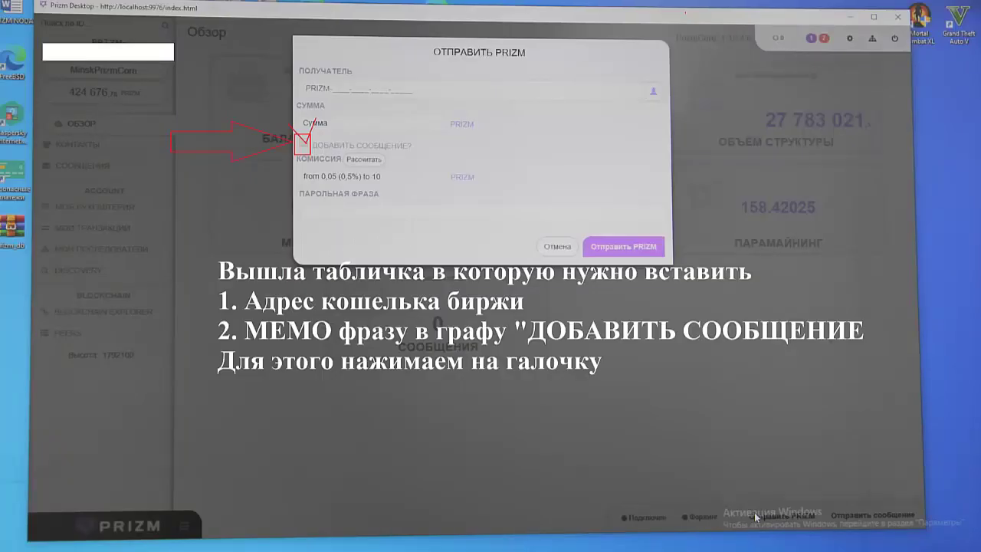